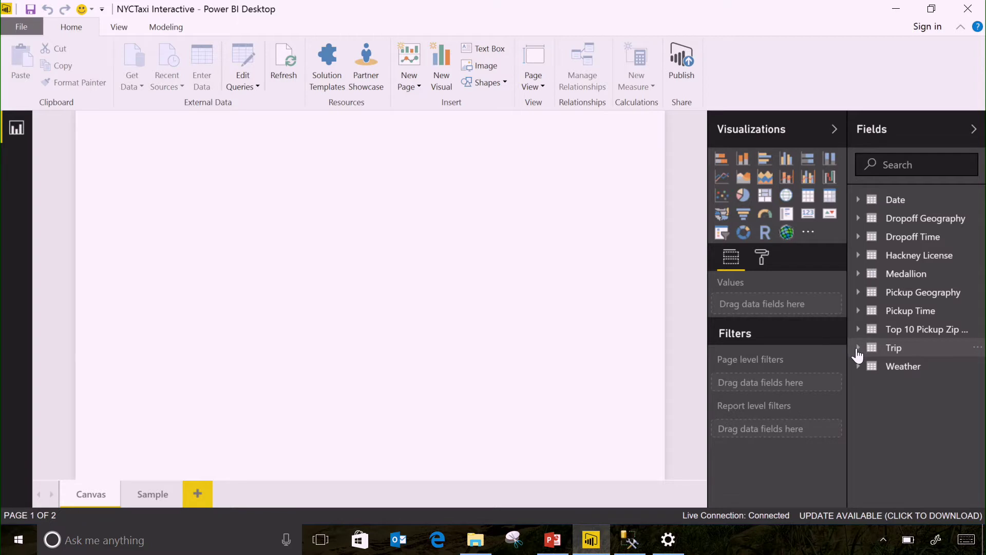
# Step: Add Trip Count from the Trip table to the page as a card
pyautogui.click(857, 354)
pyautogui.click(864, 368)
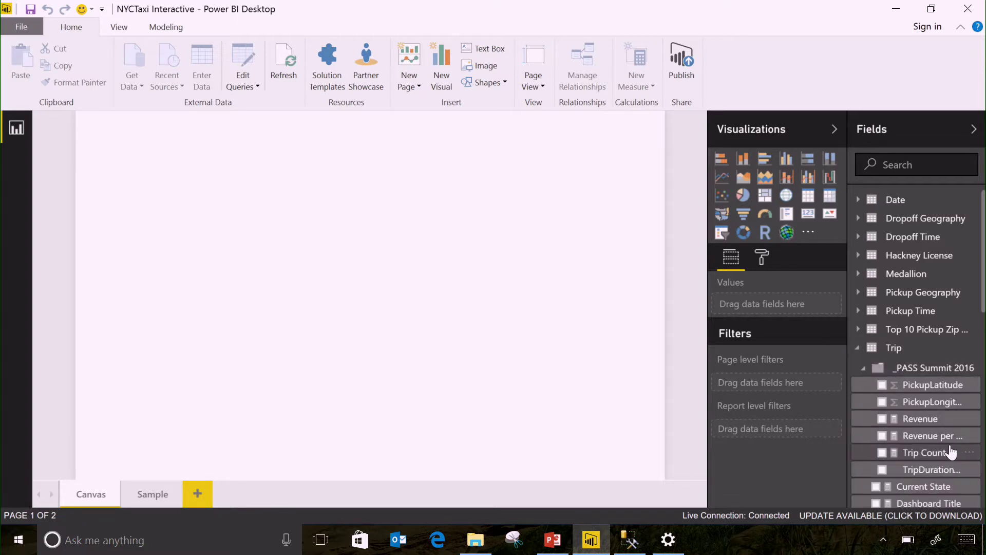
pyautogui.moveTo(805, 403); pyautogui.dragTo(319, 252)
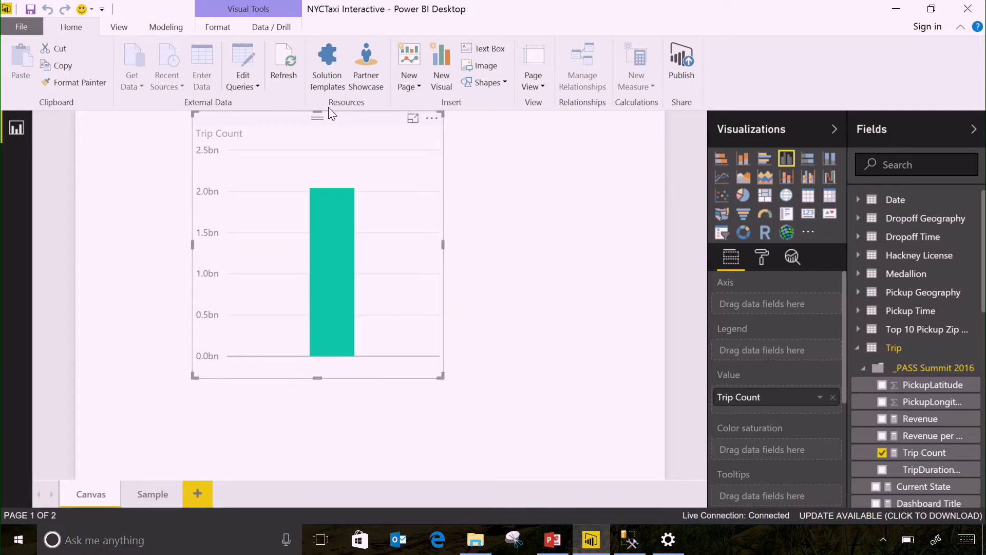
pyautogui.moveTo(327, 122); pyautogui.dragTo(327, 150)
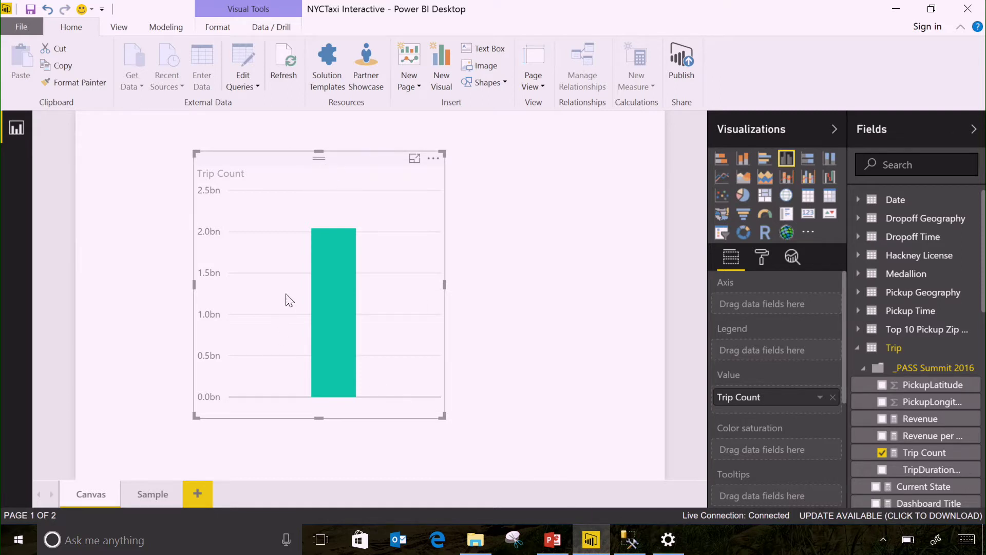
pyautogui.click(810, 214)
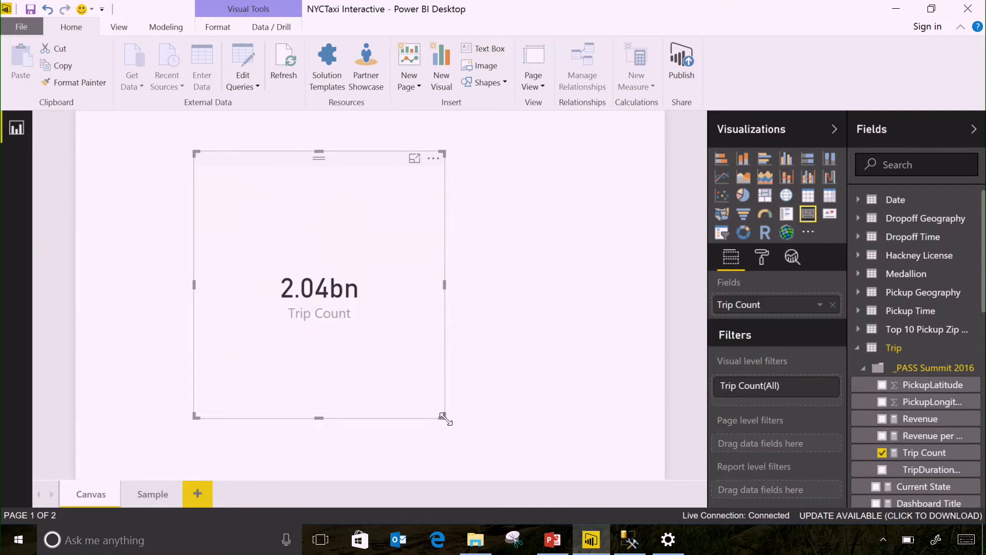
# Step: Shrink the Trip Count card and place it in the page's bottom-left corner
pyautogui.moveTo(442, 415); pyautogui.dragTo(377, 294)
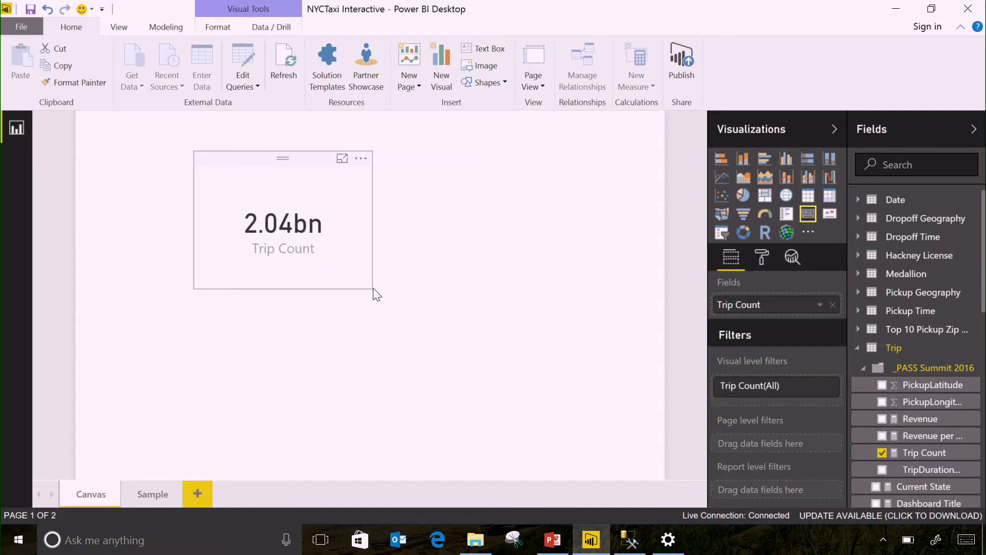
pyautogui.click(375, 292)
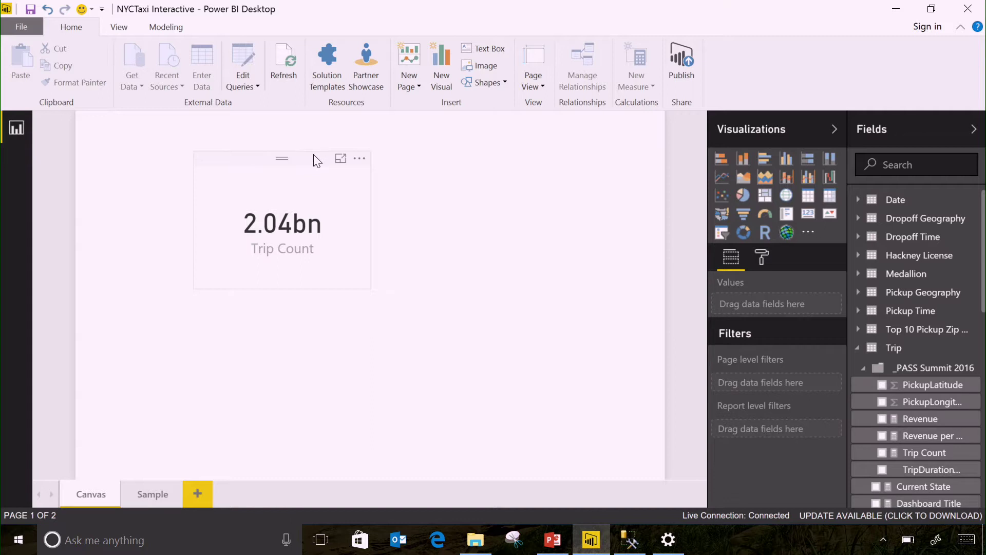
pyautogui.moveTo(317, 161); pyautogui.dragTo(191, 357)
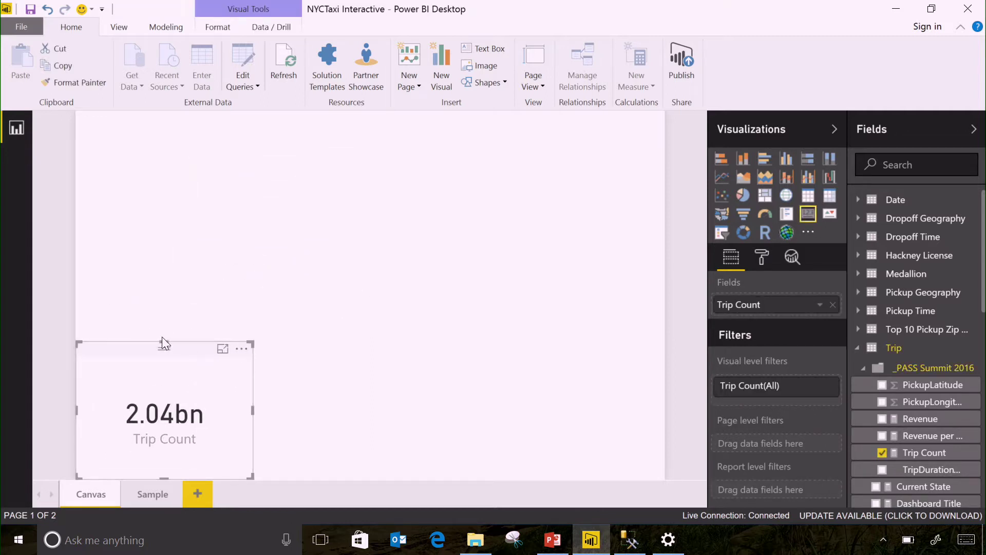
pyautogui.moveTo(163, 344); pyautogui.dragTo(164, 401)
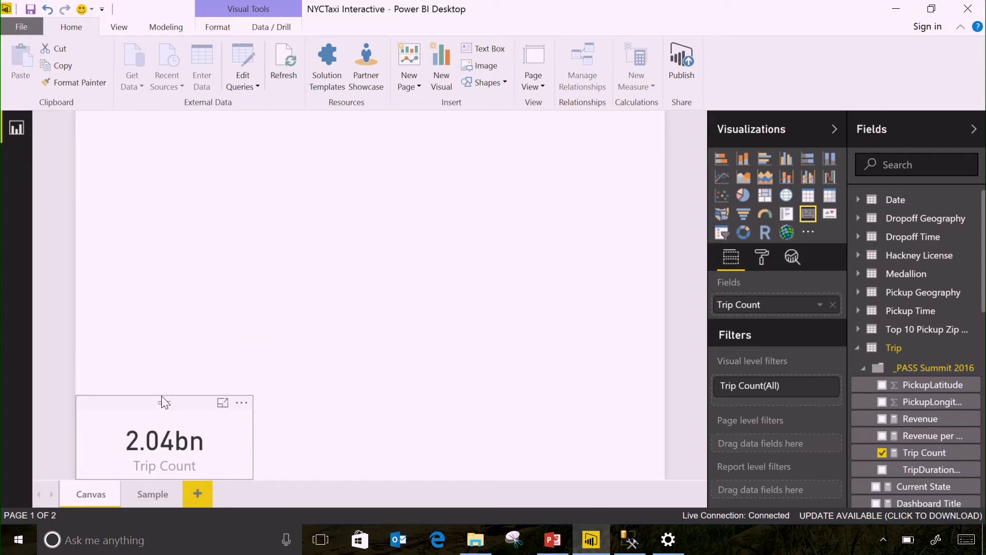
pyautogui.click(510, 319)
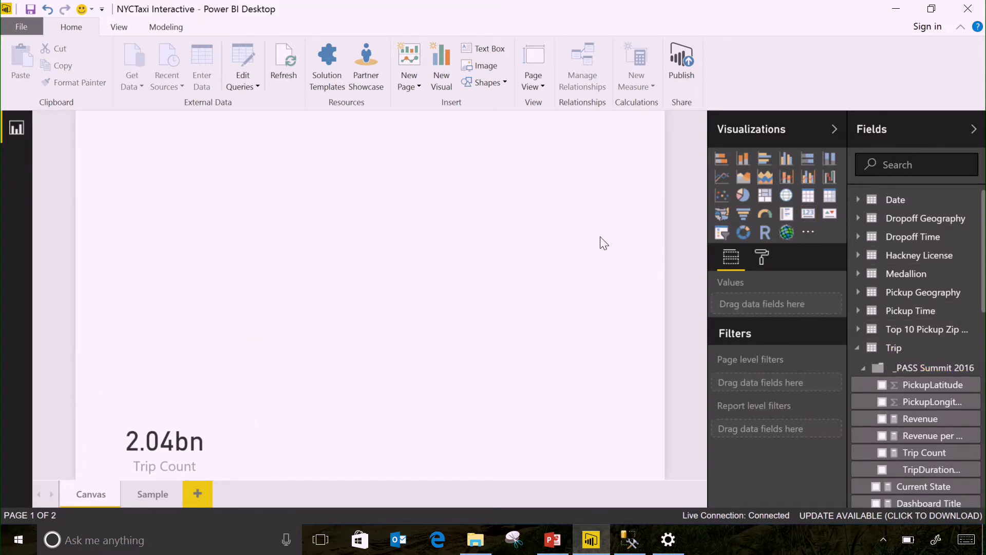
# Step: Build a map of PickupLatitude and PickupLongitude with bubbles sized by Revenue
pyautogui.click(882, 384)
pyautogui.click(882, 402)
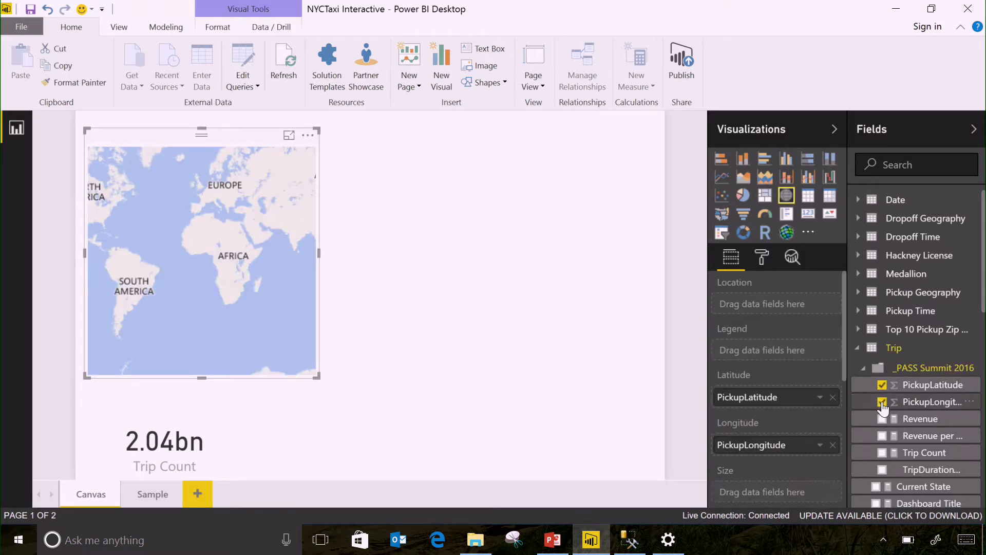
pyautogui.click(882, 420)
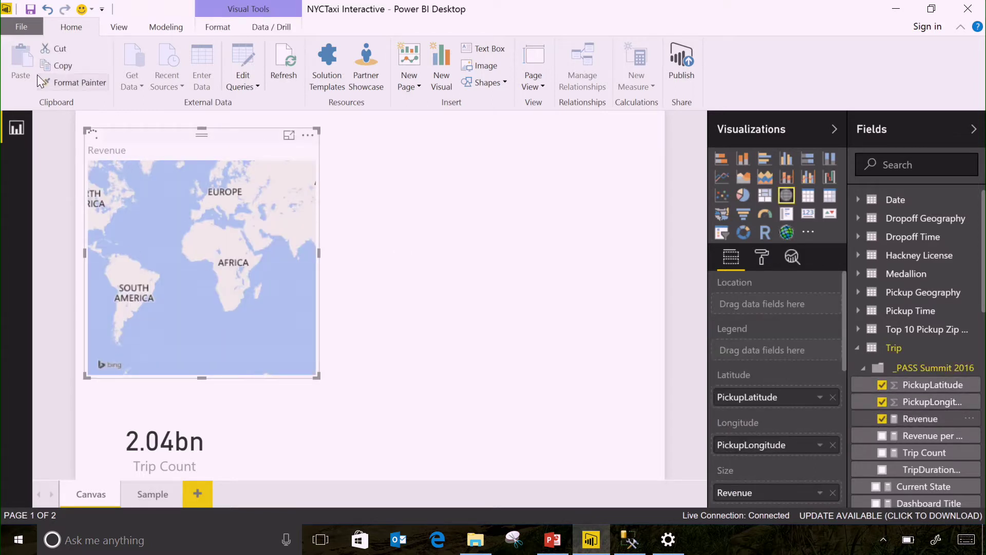
# Step: Move the revenue map to the upper right and stretch it taller
pyautogui.moveTo(161, 138); pyautogui.dragTo(516, 128)
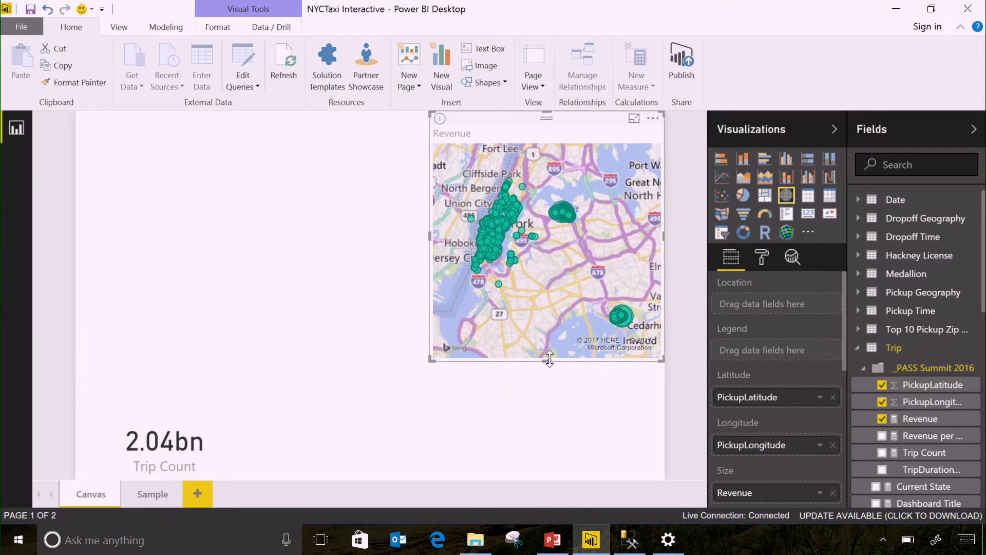
pyautogui.moveTo(547, 359); pyautogui.dragTo(534, 472)
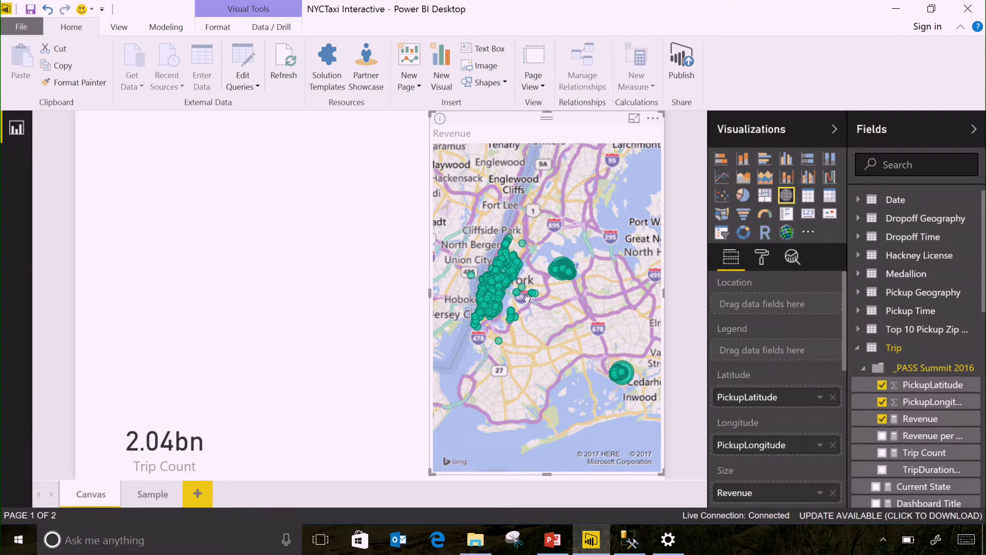
pyautogui.scroll(3, 531, 280)
pyautogui.scroll(-3, 531, 280)
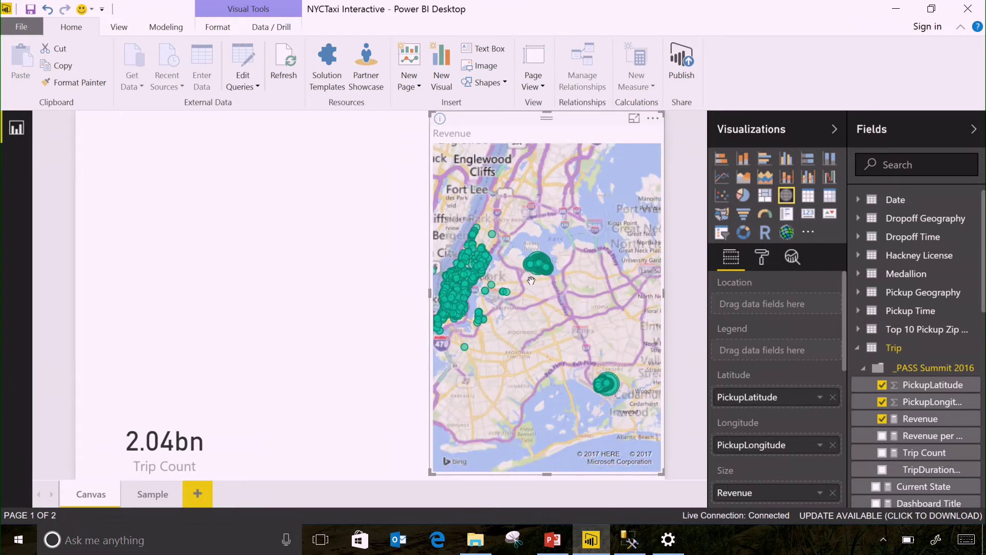
pyautogui.click(347, 257)
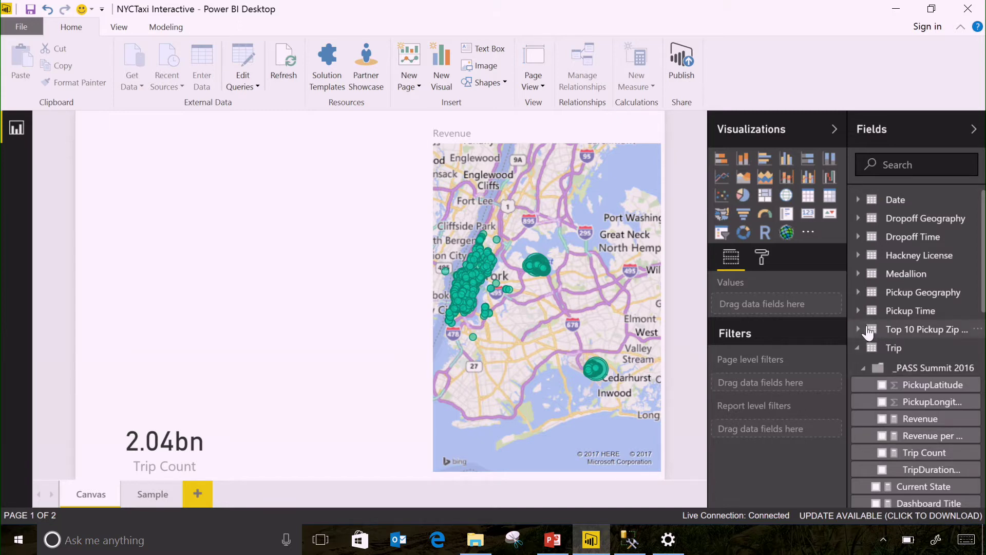
# Step: Chart Revenue per Trip by Top 10 Pickup Zip's Zip Code, sized wider and shorter
pyautogui.click(883, 436)
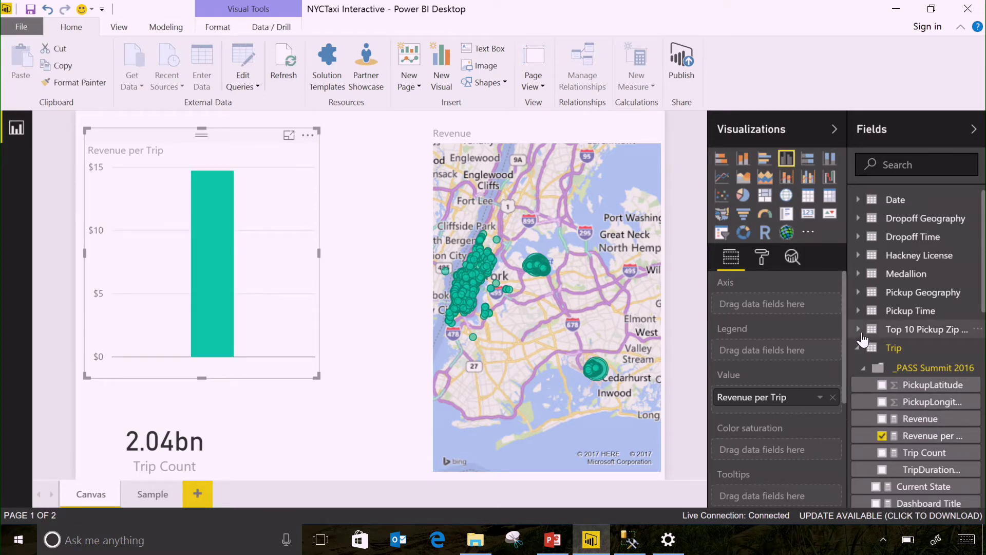
pyautogui.click(859, 330)
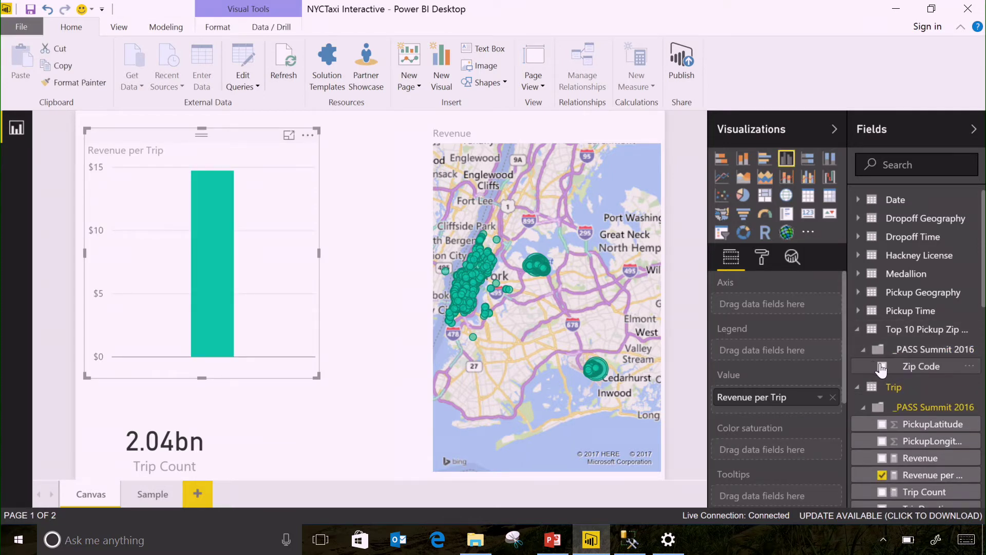
pyautogui.click(882, 367)
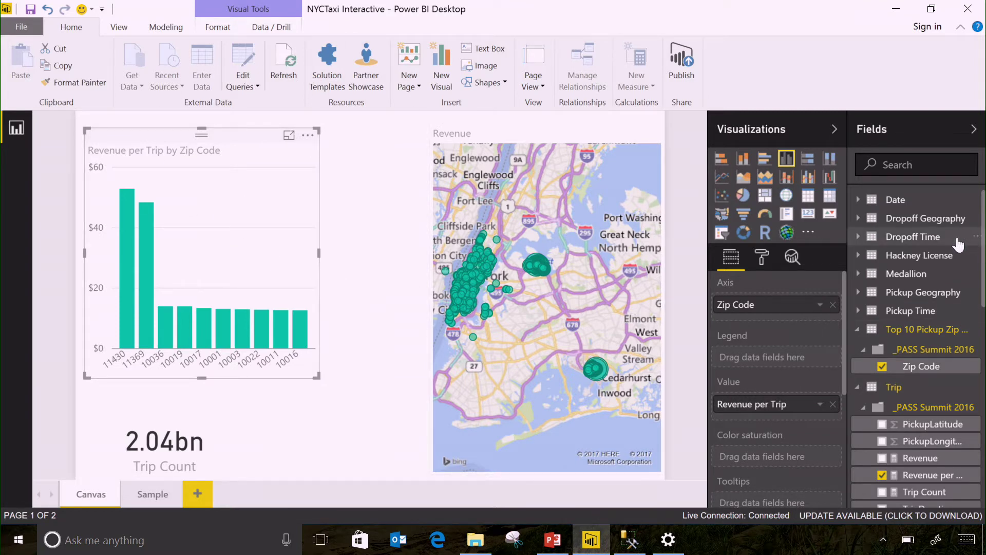
pyautogui.moveTo(319, 376); pyautogui.dragTo(415, 314)
pyautogui.click(367, 328)
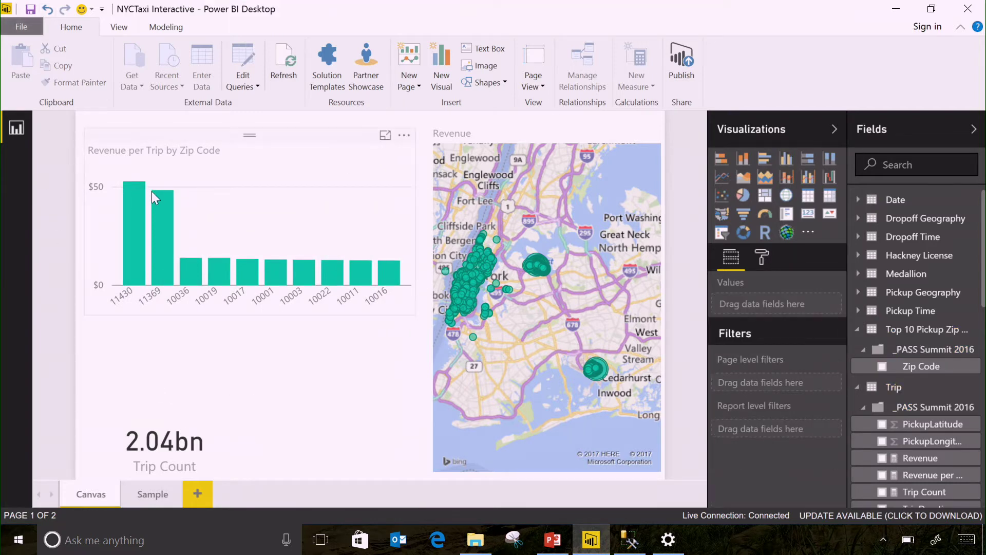
# Step: Cross-filter the page to zip 11430, then 11369, then clear the selection
pyautogui.click(131, 223)
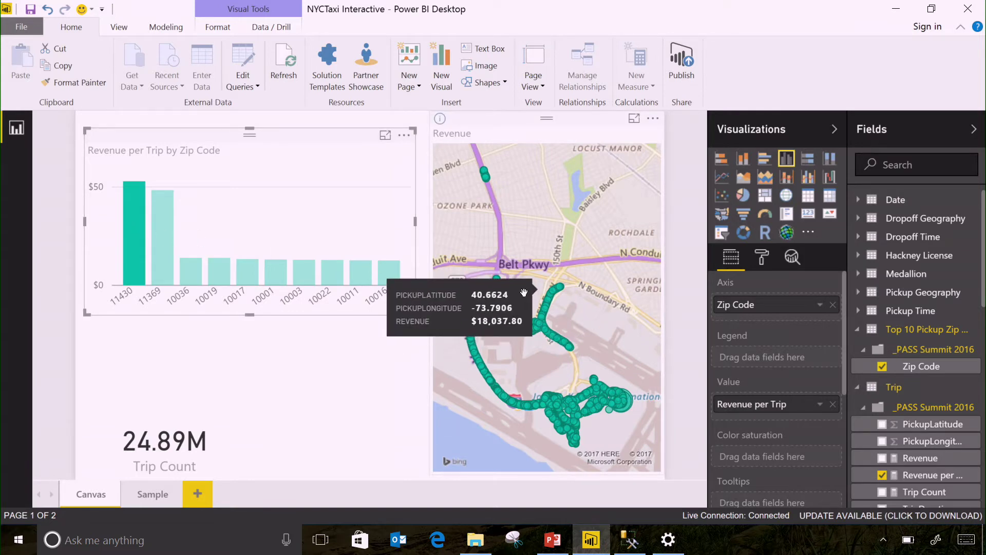
pyautogui.click(159, 237)
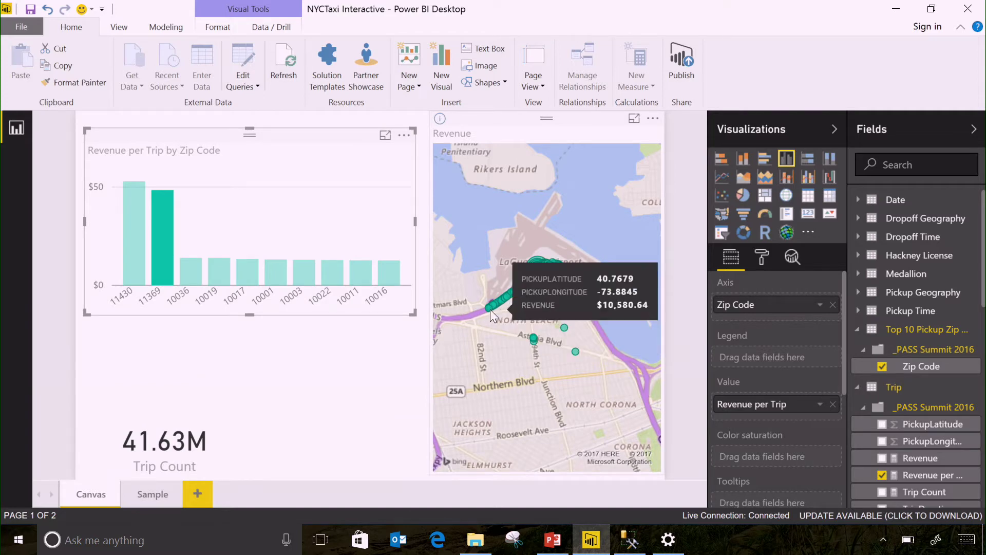
pyautogui.moveTo(163, 260)
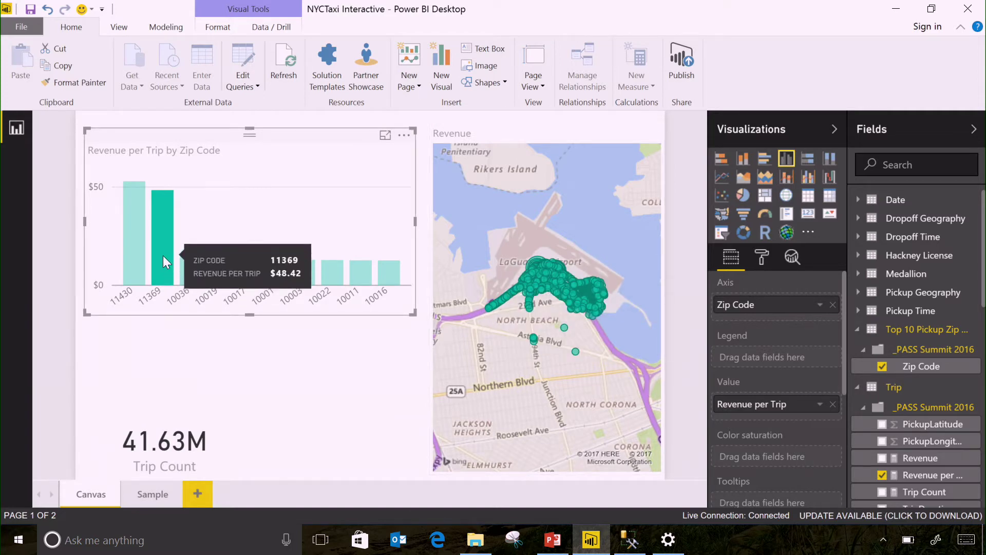
pyautogui.click(162, 255)
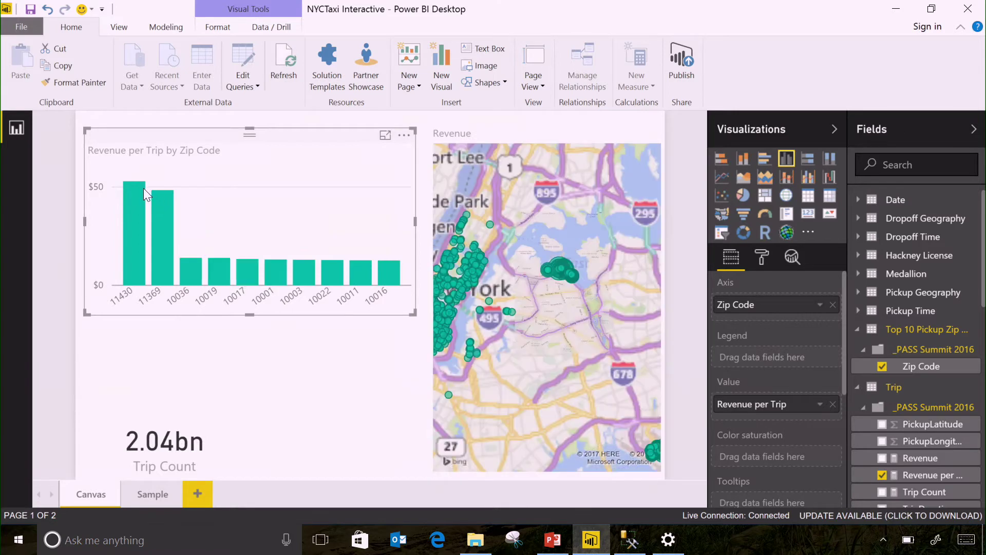
# Step: Filter again to zip 11430, clear it, and shorten the revenue-per-trip chart slightly
pyautogui.moveTo(138, 189)
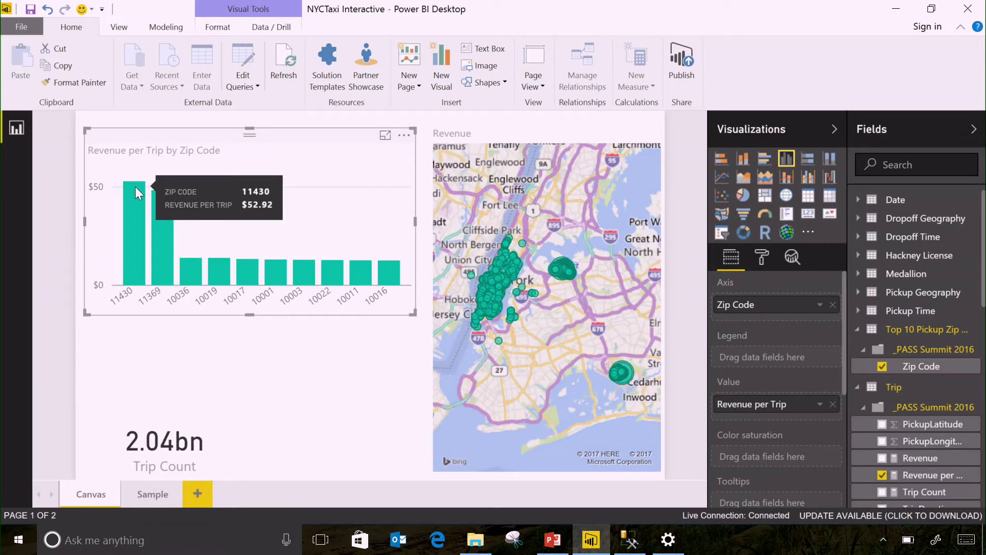
pyautogui.click(139, 192)
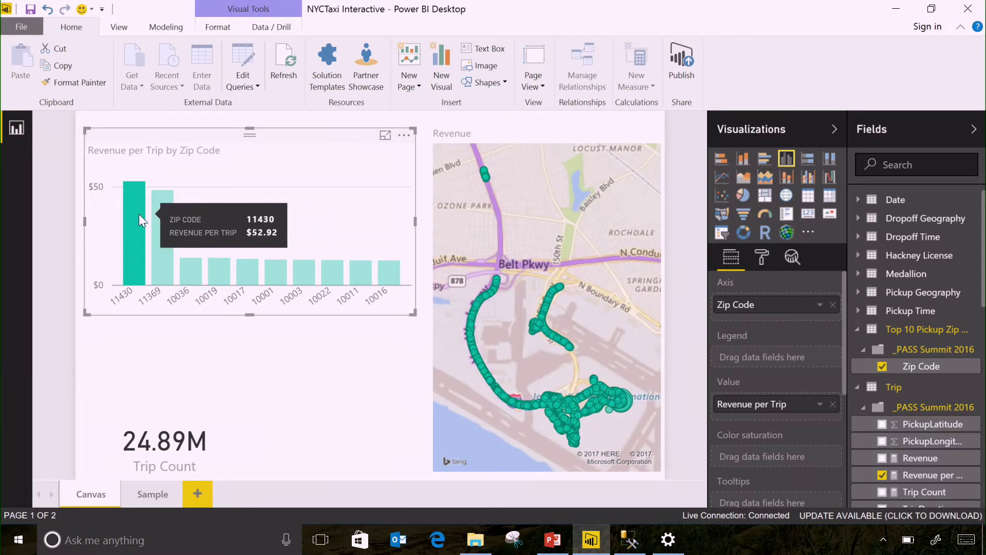
pyautogui.click(139, 214)
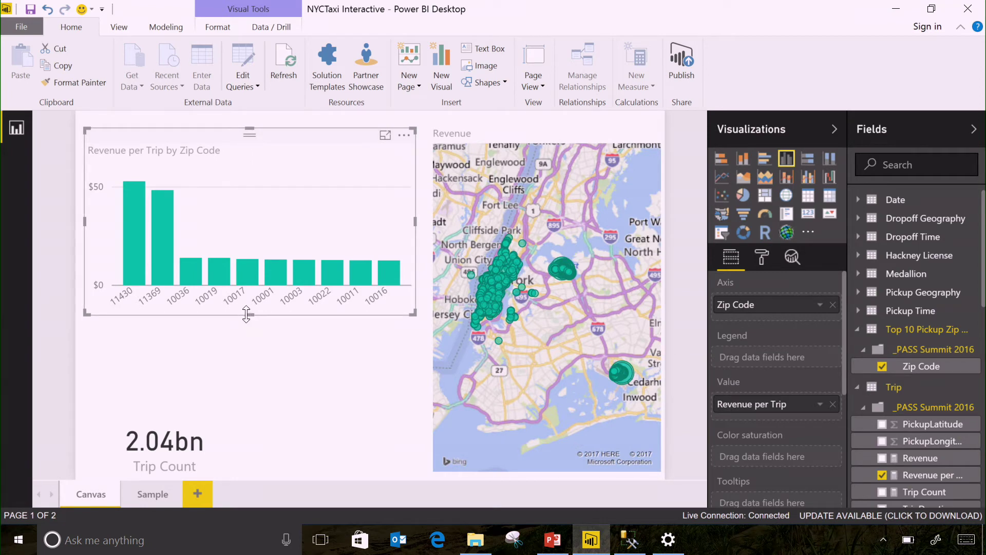
pyautogui.moveTo(247, 314); pyautogui.dragTo(248, 297)
# Step: Start a new visual of Trip Count broken down by TripDurationMinutes
pyautogui.click(249, 346)
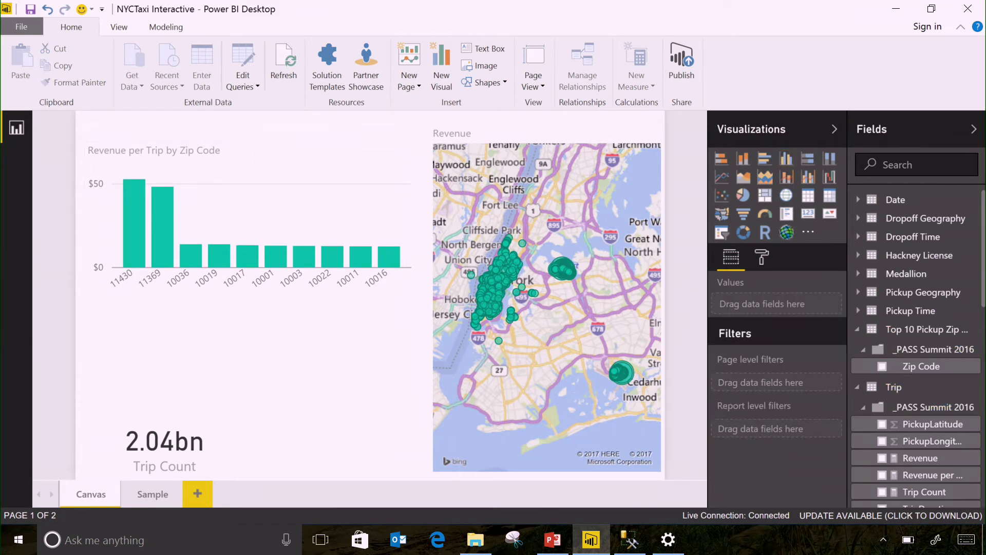
pyautogui.scroll(-5, 896, 377)
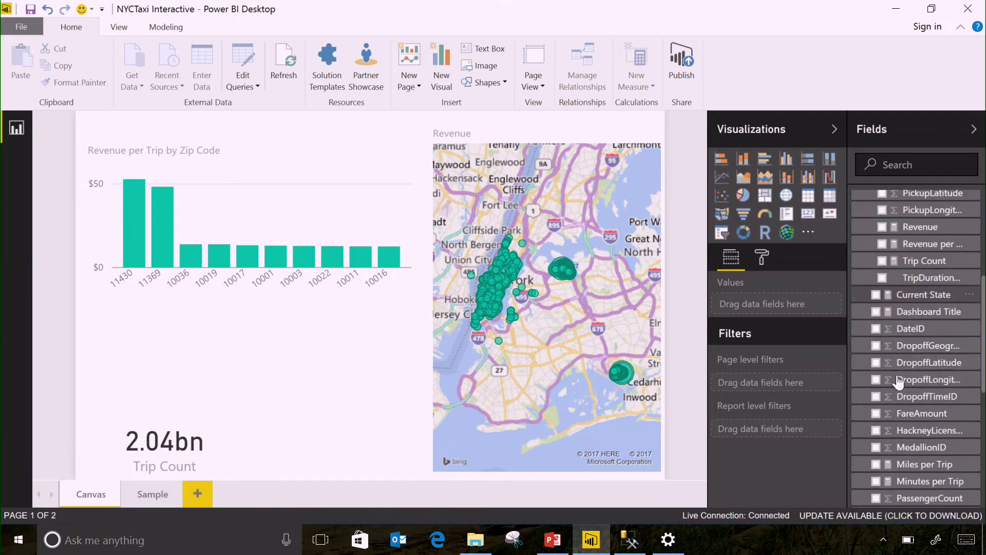
pyautogui.scroll(2, 900, 358)
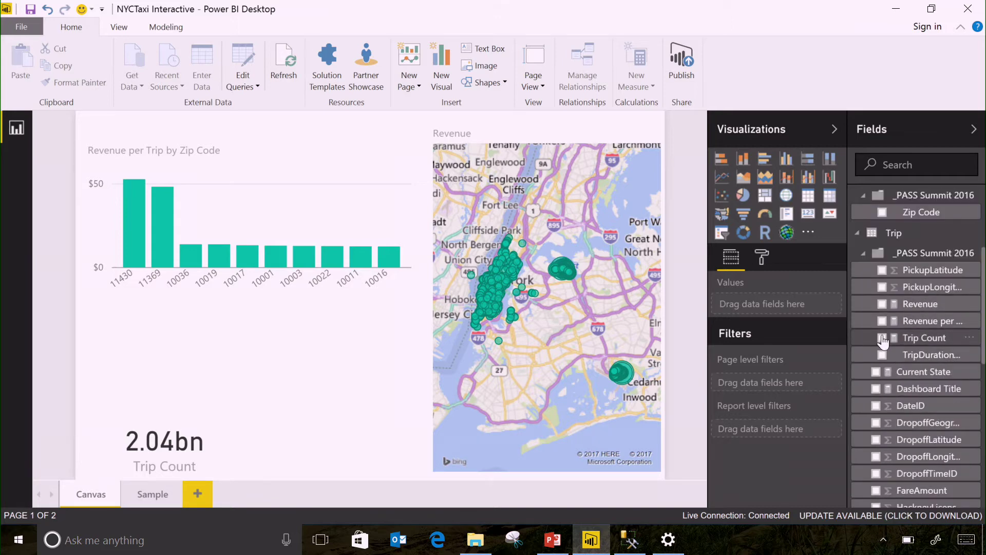
pyautogui.click(882, 338)
pyautogui.scroll(2, 962, 297)
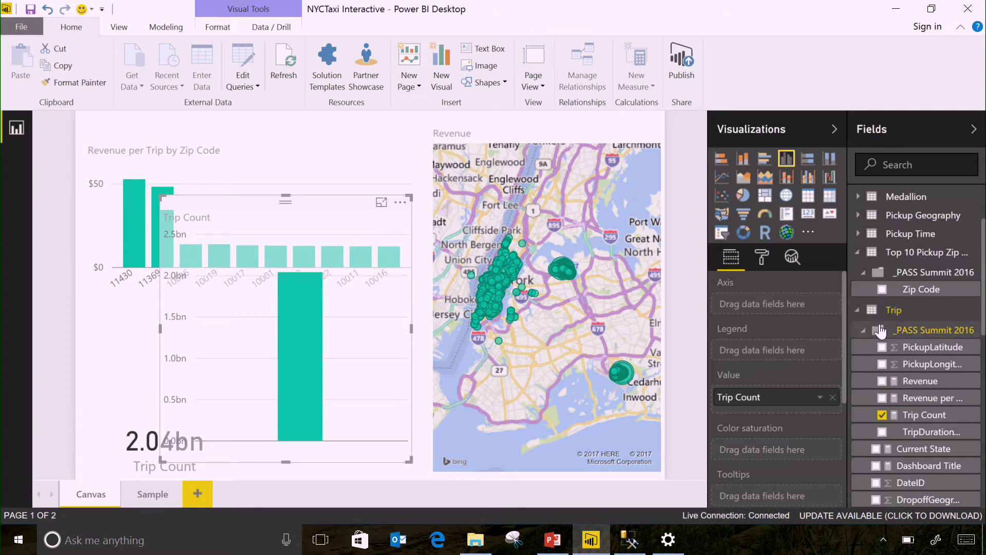
pyautogui.click(882, 433)
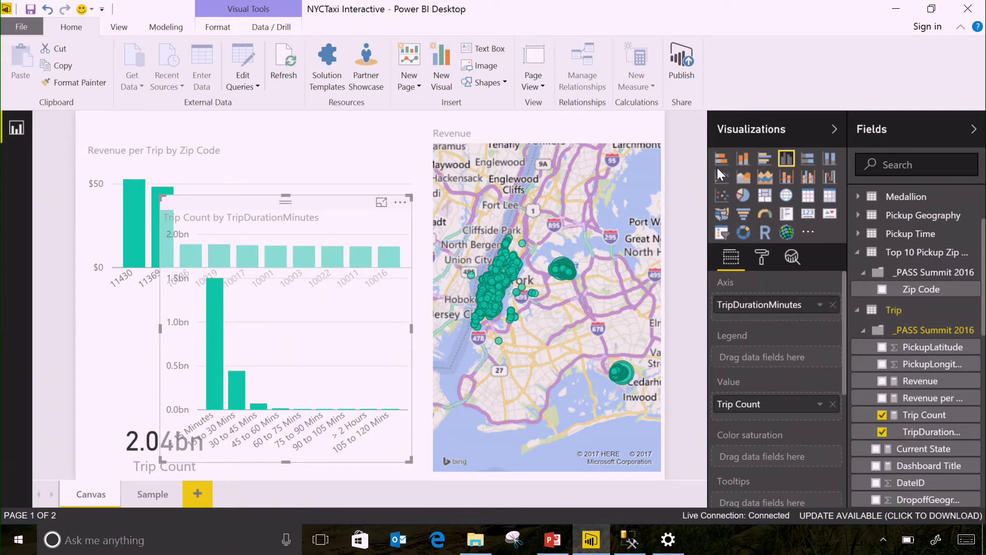
# Step: Make it a clustered bar chart and resize it into the lower left so labels fit
pyautogui.click(764, 158)
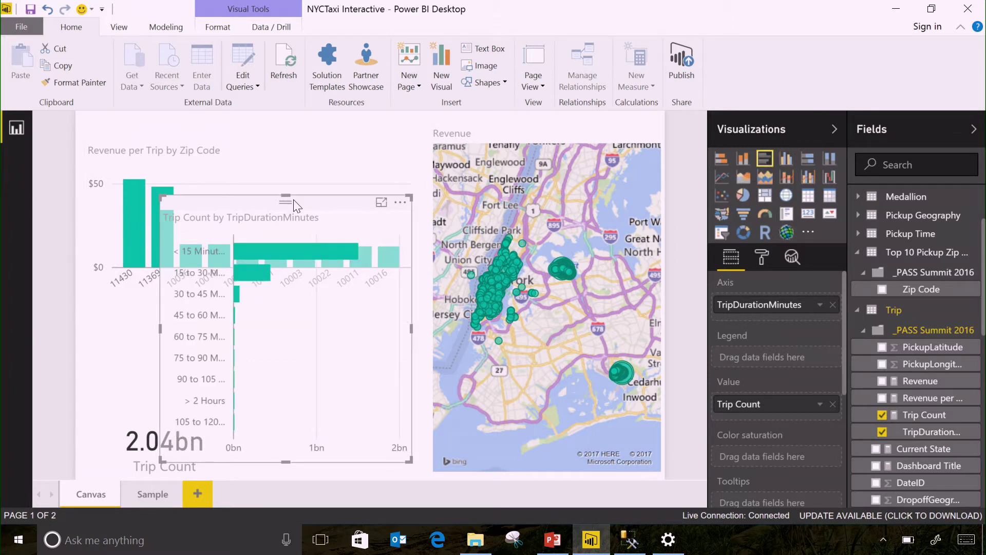
pyautogui.moveTo(287, 197); pyautogui.dragTo(286, 311)
pyautogui.moveTo(159, 383); pyautogui.dragTo(81, 385)
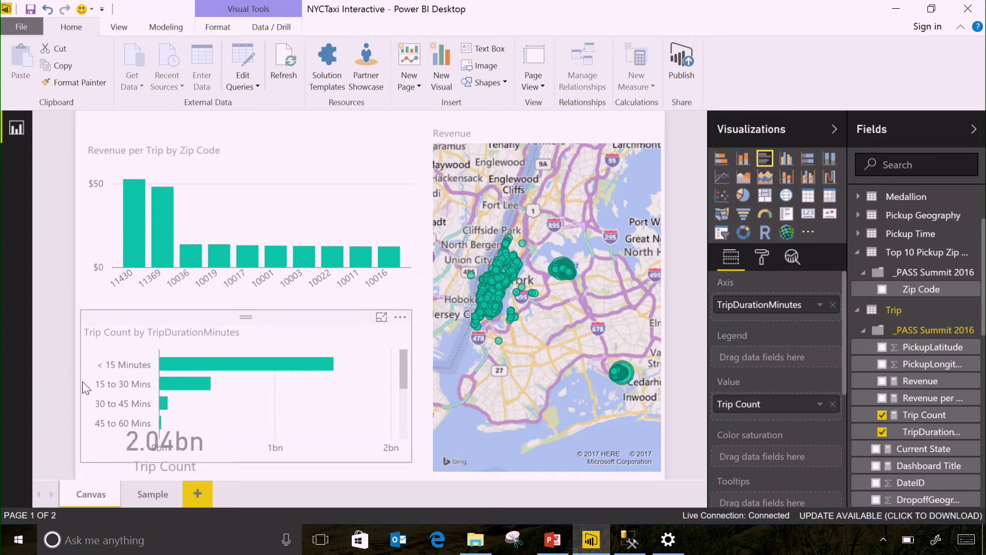
# Step: Use Edit Interactions so the revenue-per-trip chart filters the trip-duration chart
pyautogui.click(314, 142)
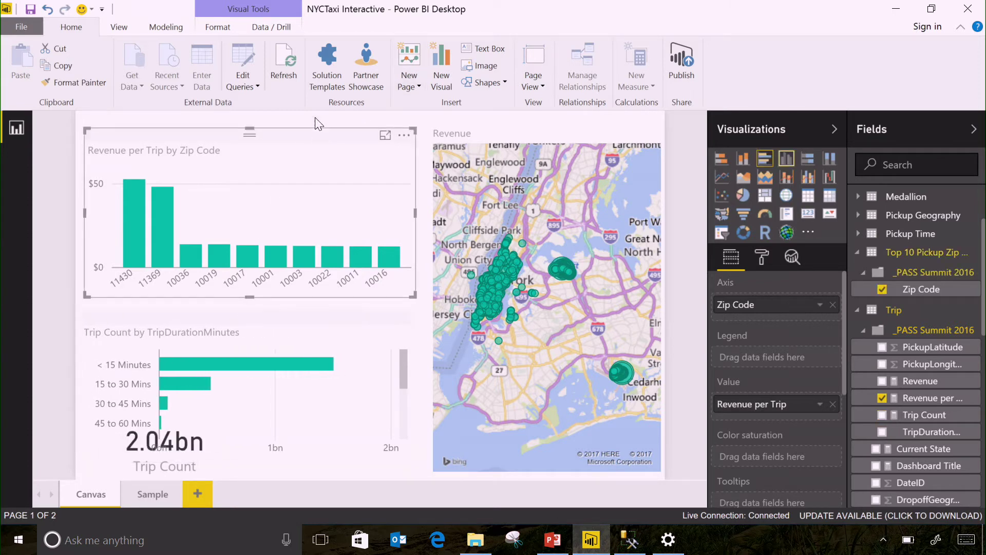
pyautogui.click(249, 29)
pyautogui.click(231, 28)
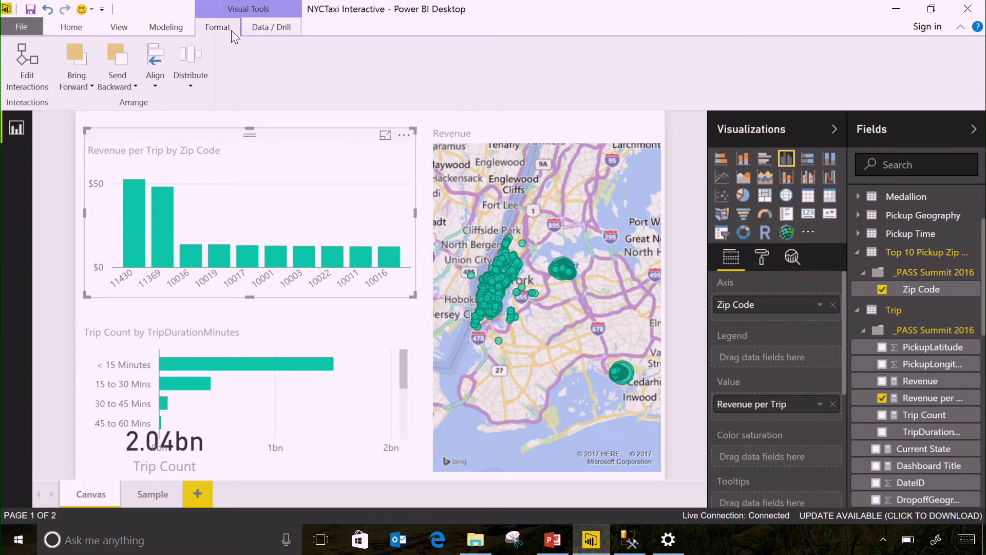
pyautogui.click(26, 80)
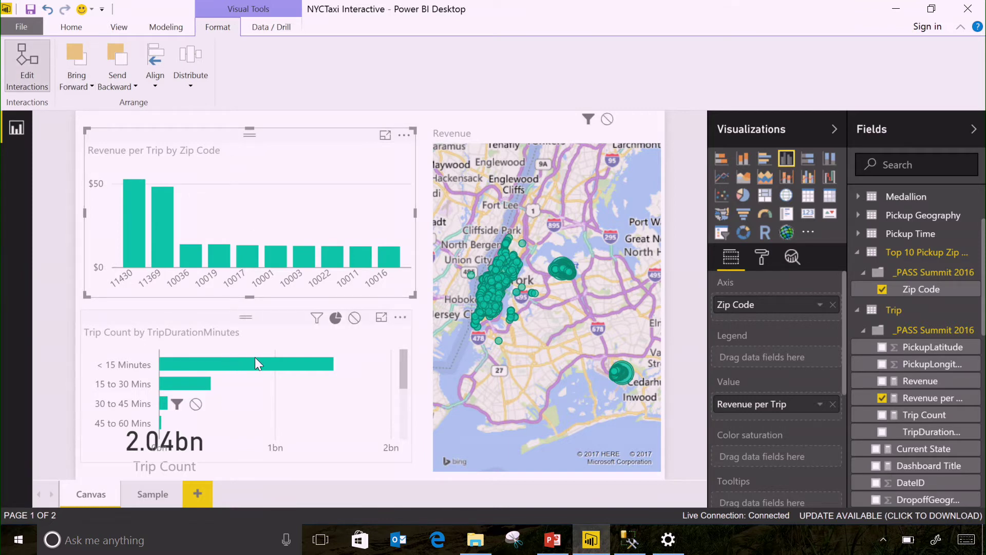
pyautogui.click(317, 317)
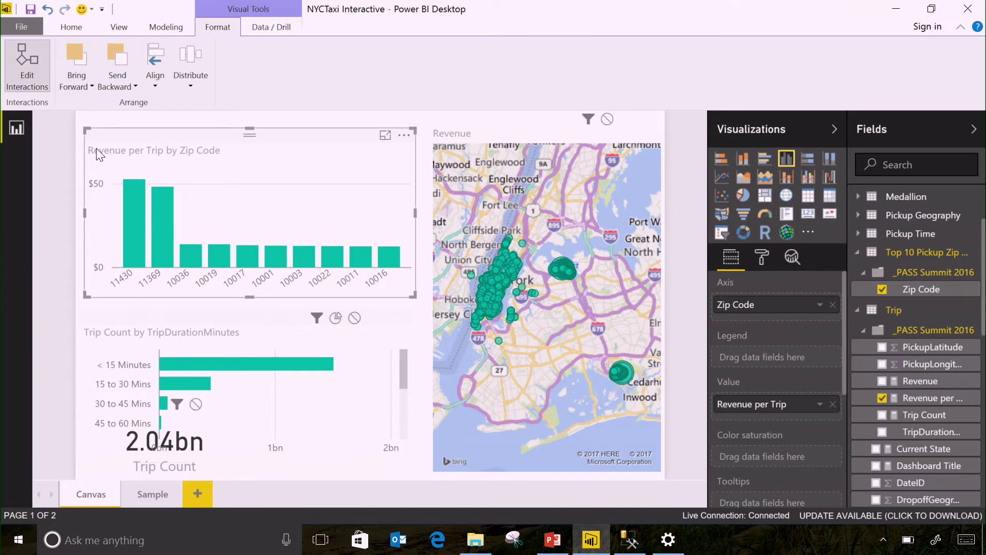
# Step: Test the filtering with zips 11430 and 11369, then clear the selection
pyautogui.moveTo(134, 211)
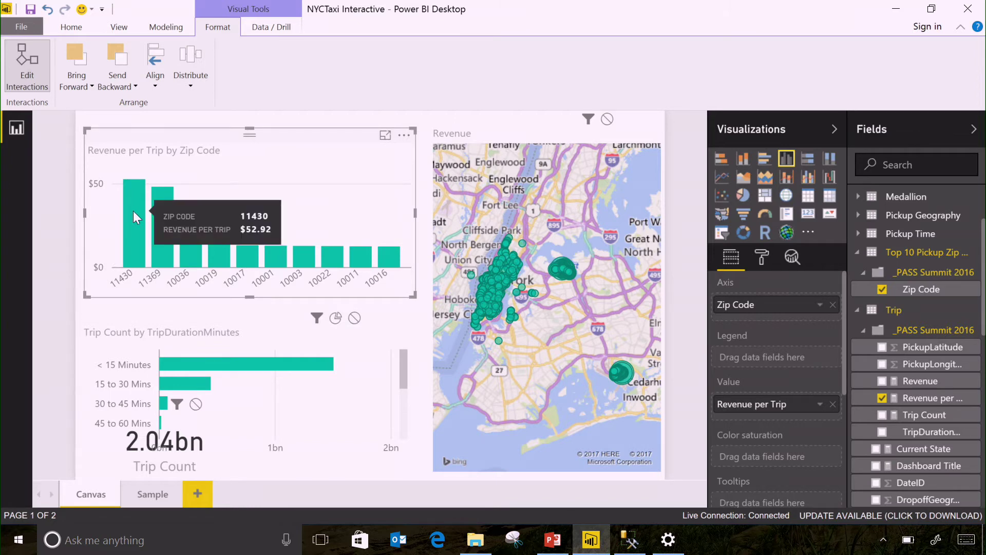
pyautogui.click(134, 211)
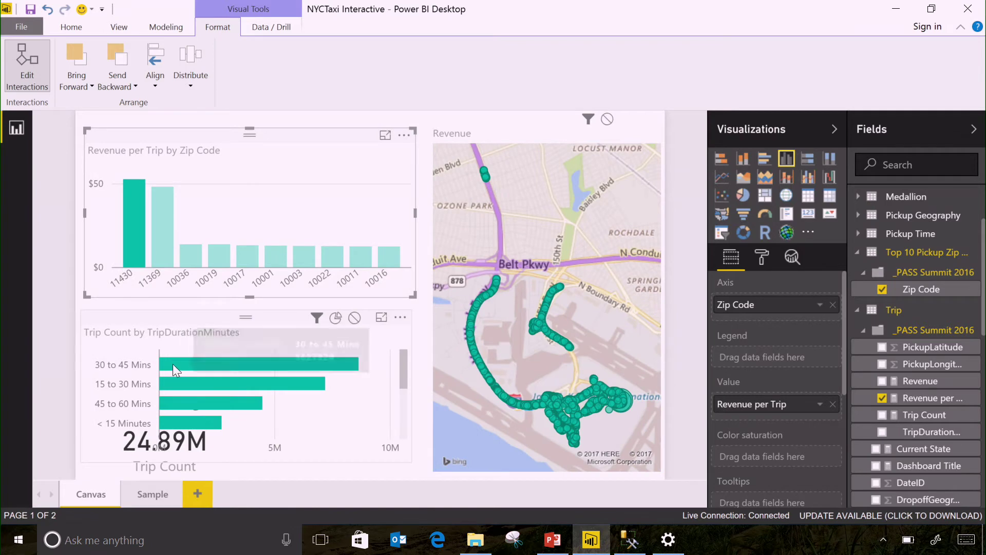
pyautogui.moveTo(174, 368)
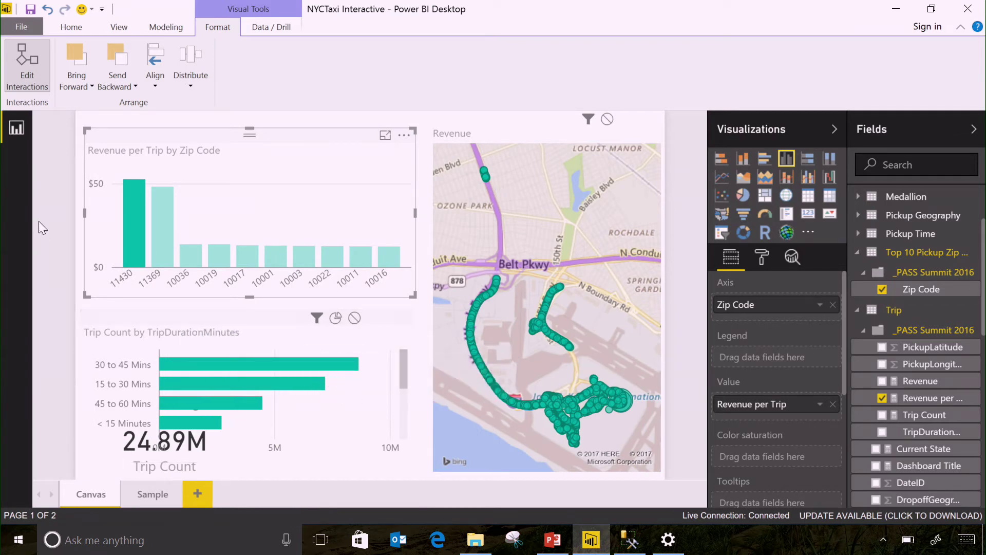
pyautogui.moveTo(172, 234)
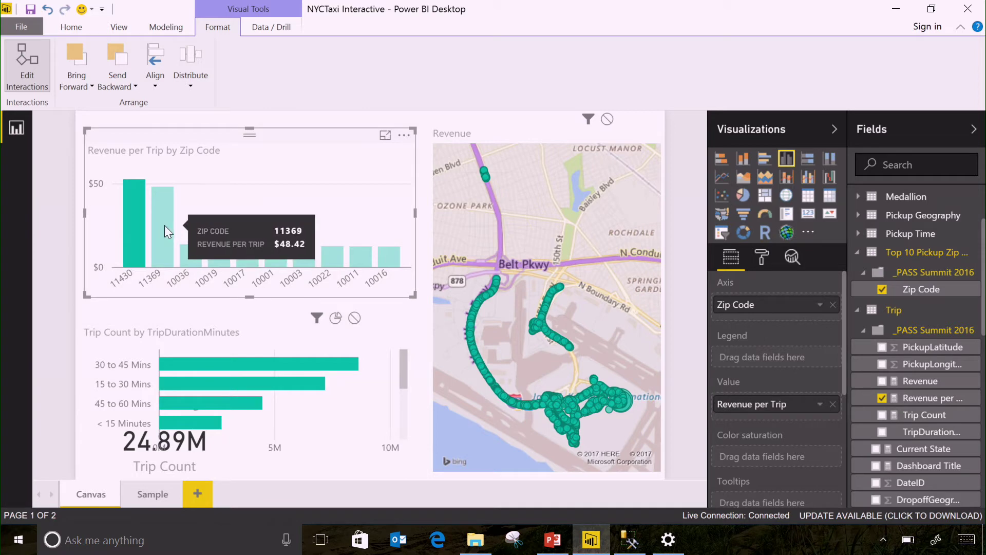
pyautogui.click(162, 228)
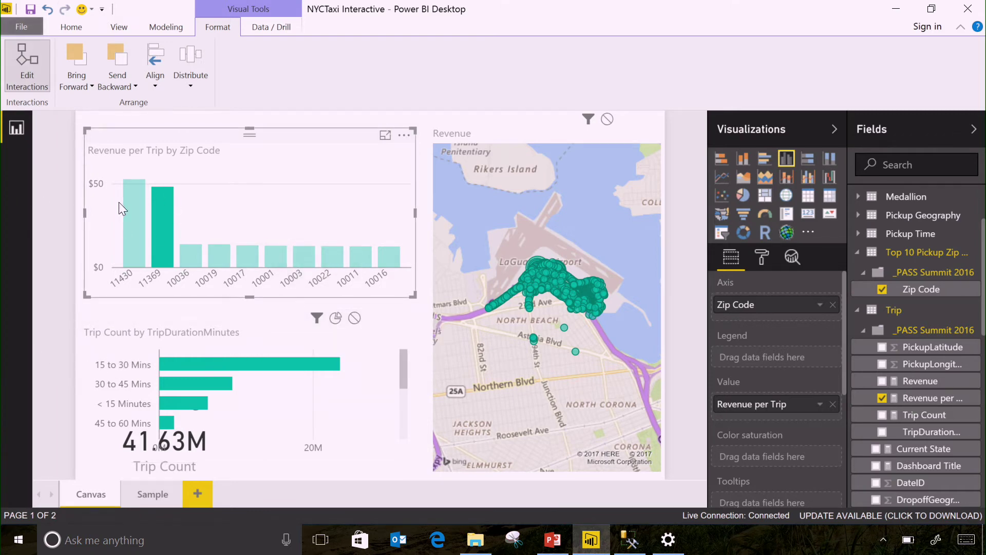
pyautogui.moveTo(132, 226)
pyautogui.moveTo(154, 208)
pyautogui.moveTo(125, 202)
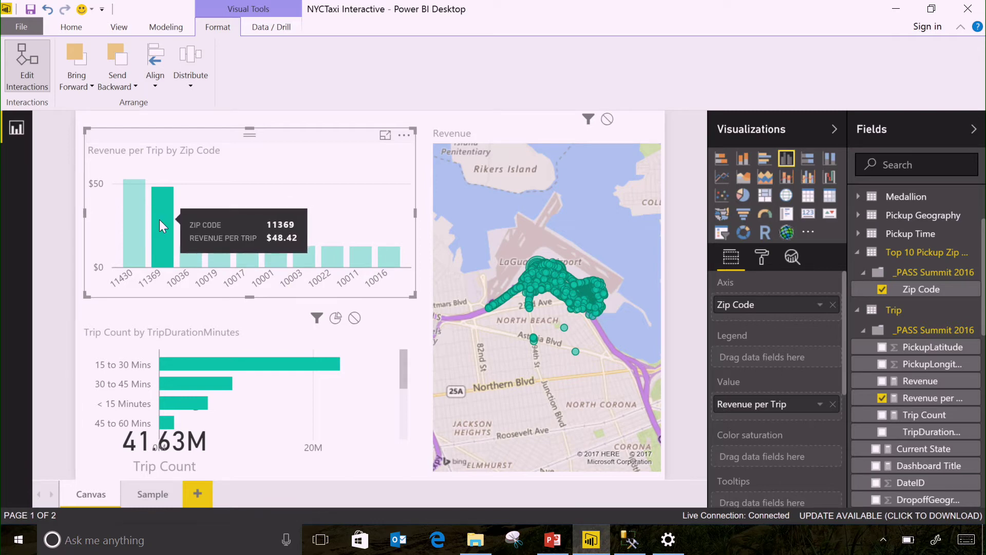
pyautogui.click(163, 232)
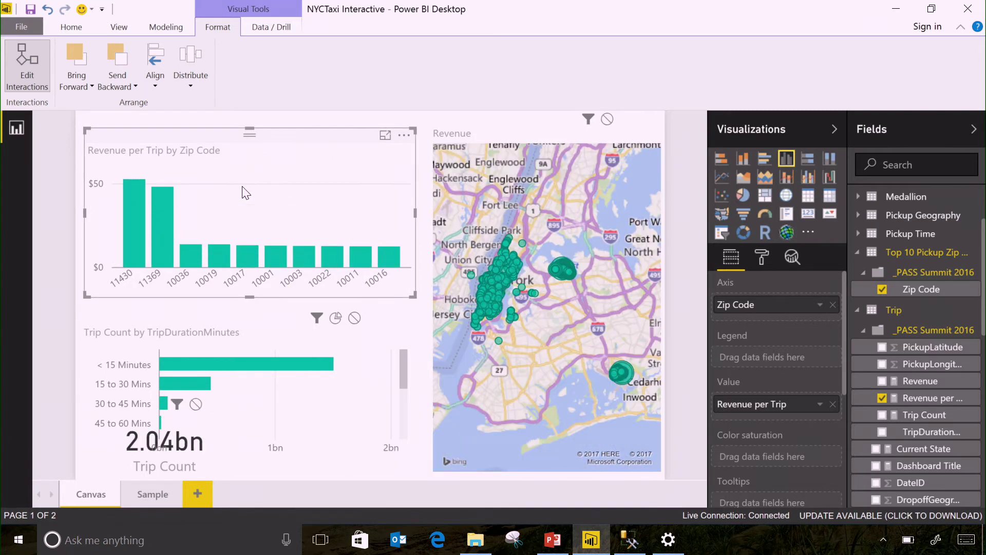